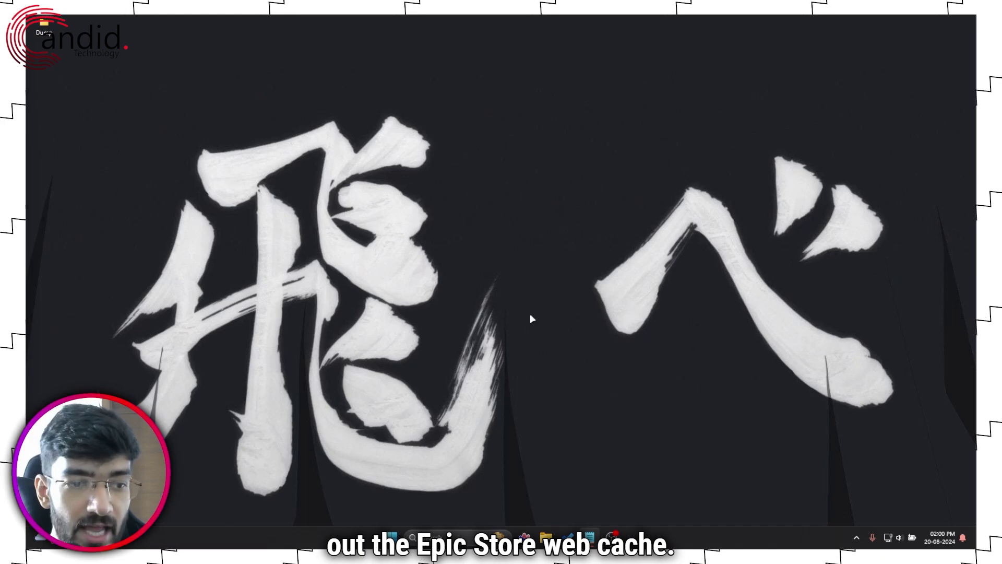
Step: Open the local application data folder by running %localappdata%
key("super+r")
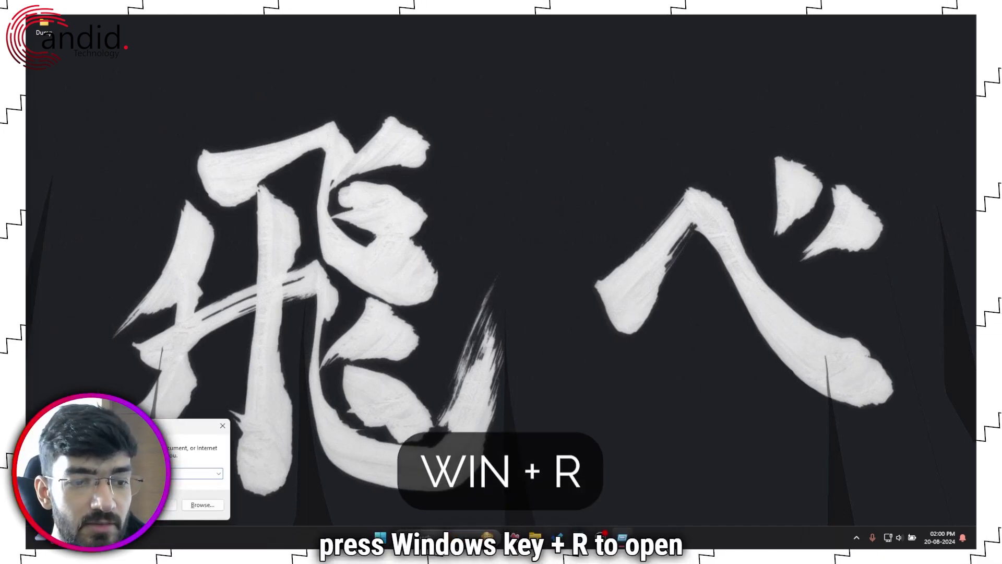
left_click_drag(146, 433, 504, 179)
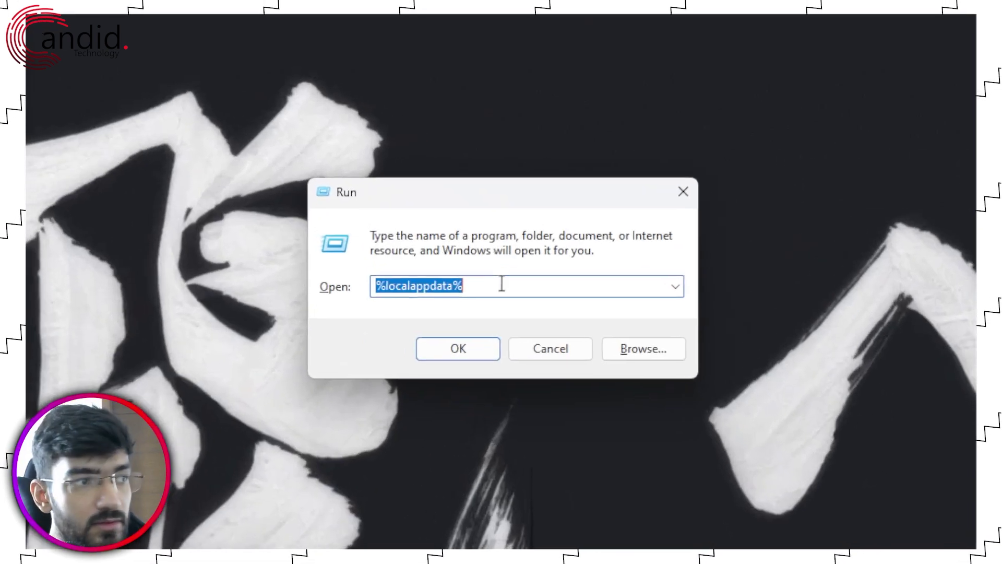
left_click(490, 219)
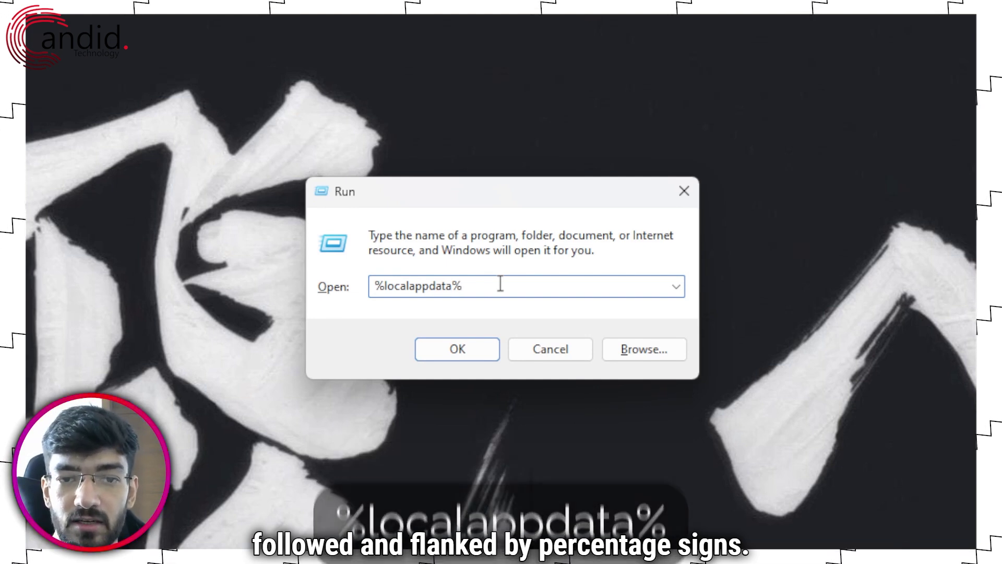
left_click(454, 348)
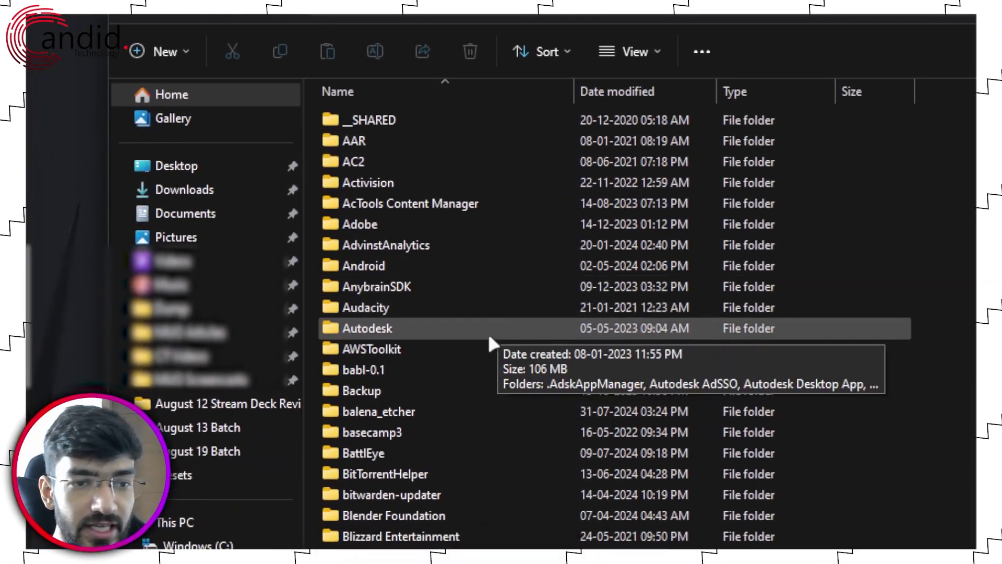
Step: Open the Saved folder inside the EpicGamesLauncher folder
scroll(446, 457, "down", 7)
scroll(454, 501, "down", 11)
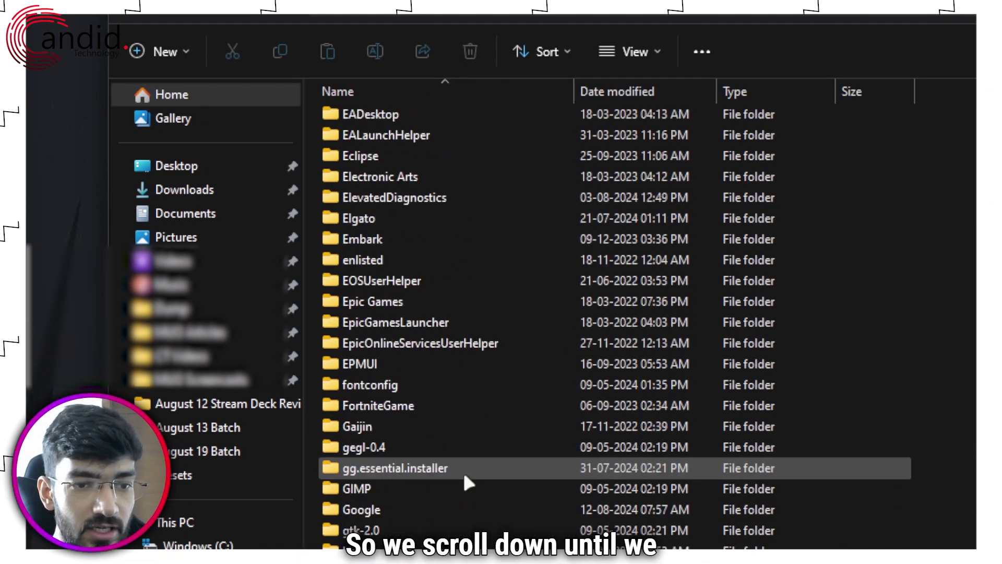
scroll(462, 467, "up", 3)
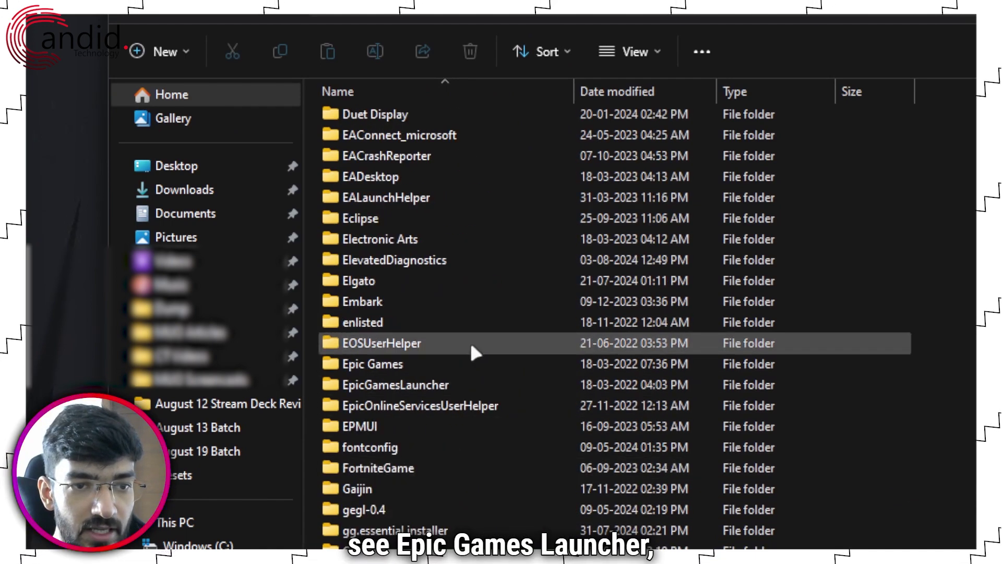
left_click(472, 387)
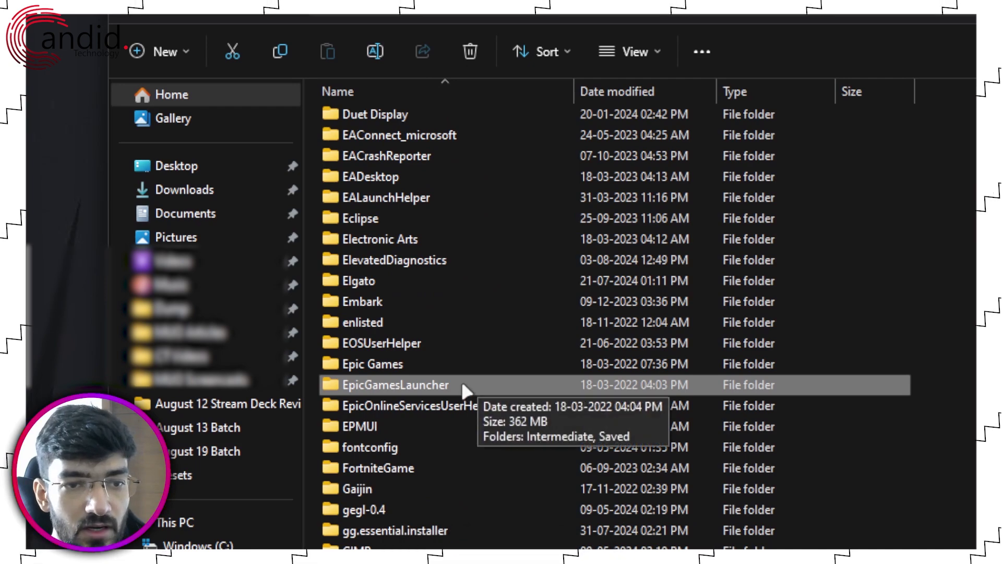
double_click(462, 383)
double_click(438, 141)
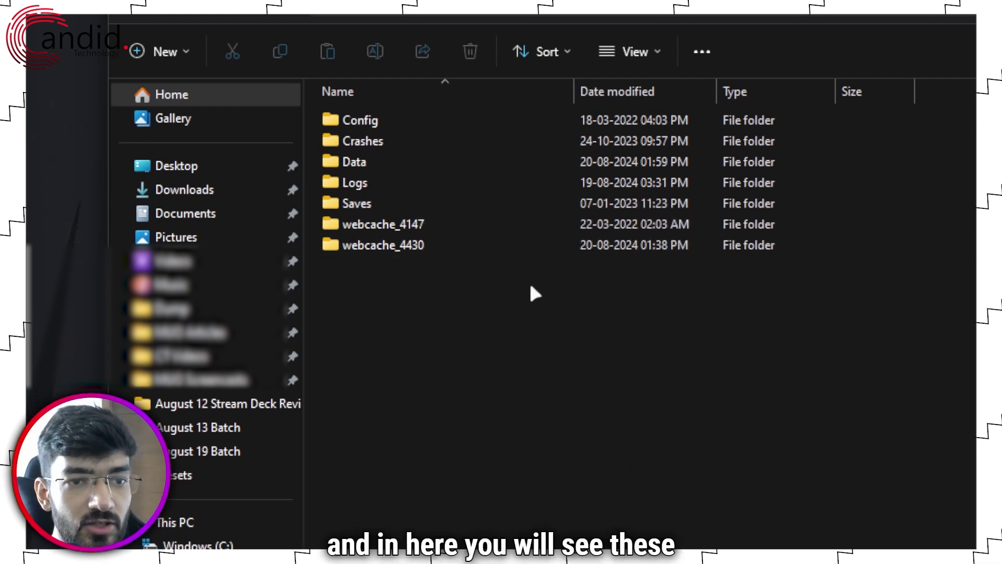
Step: Highlight the webcache_4147 and webcache_4430 folders, clear the selection and close the folder window
left_click_drag(540, 287, 413, 245)
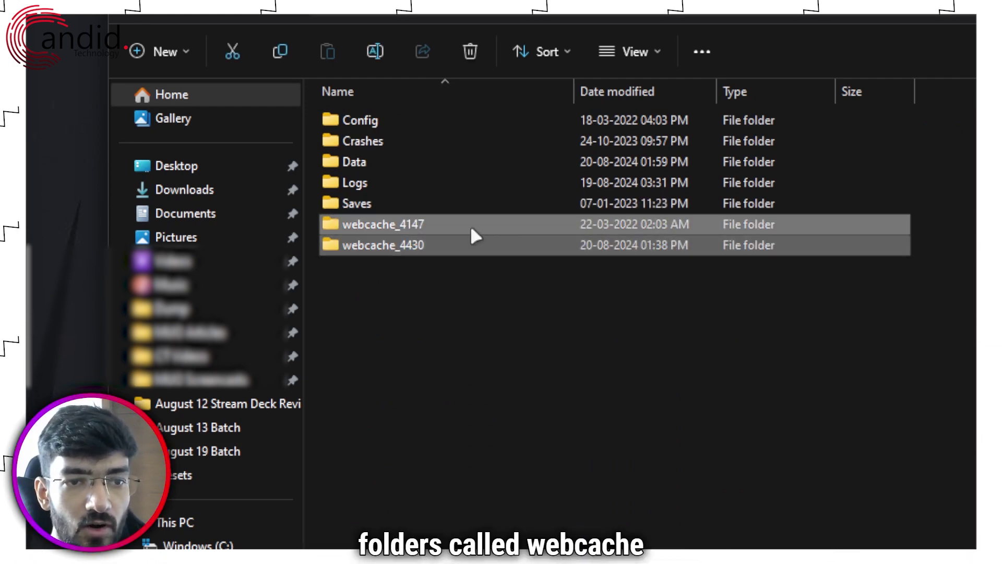
mouse_move(471, 228)
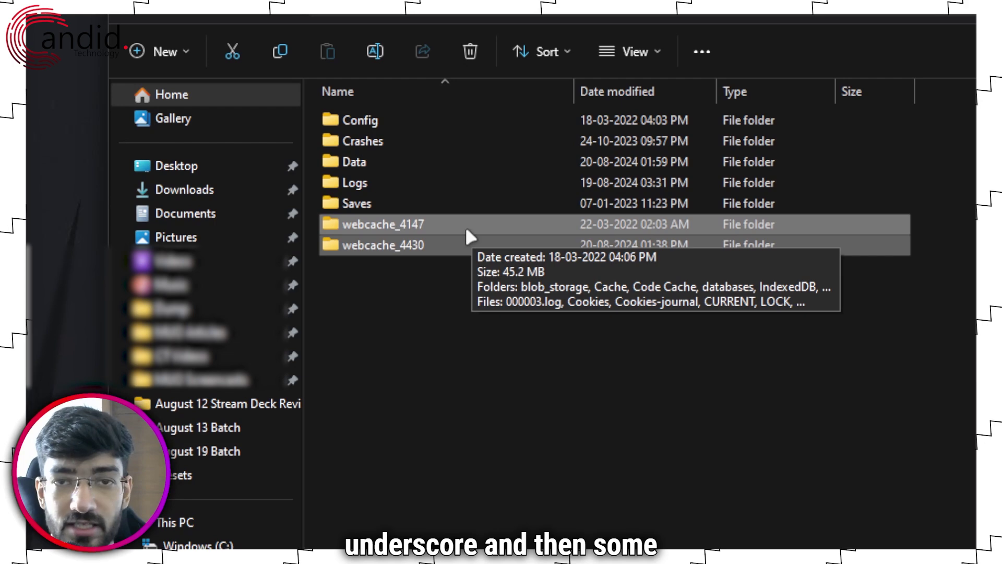
left_click(454, 290)
left_click_drag(454, 290, 432, 317)
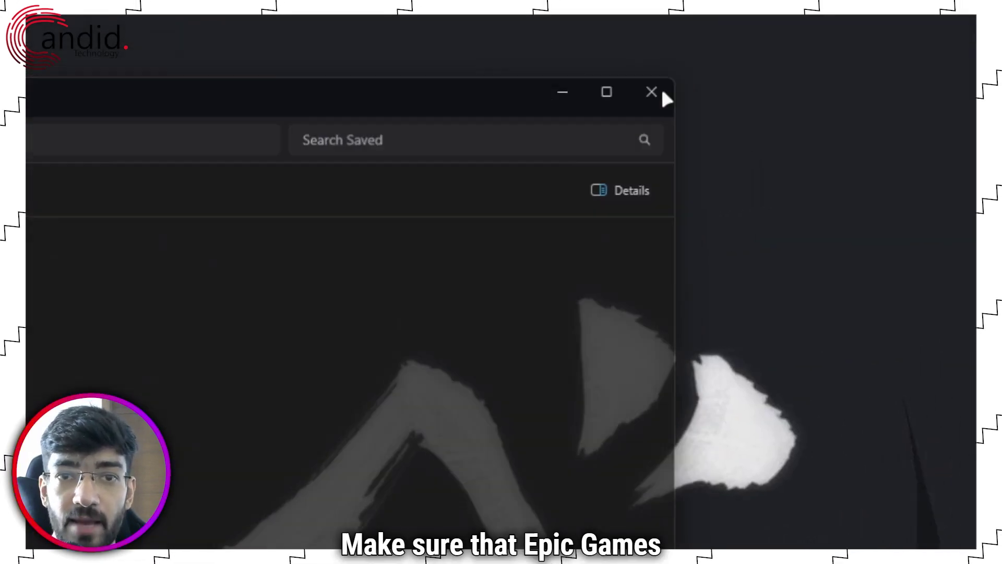
left_click(652, 94)
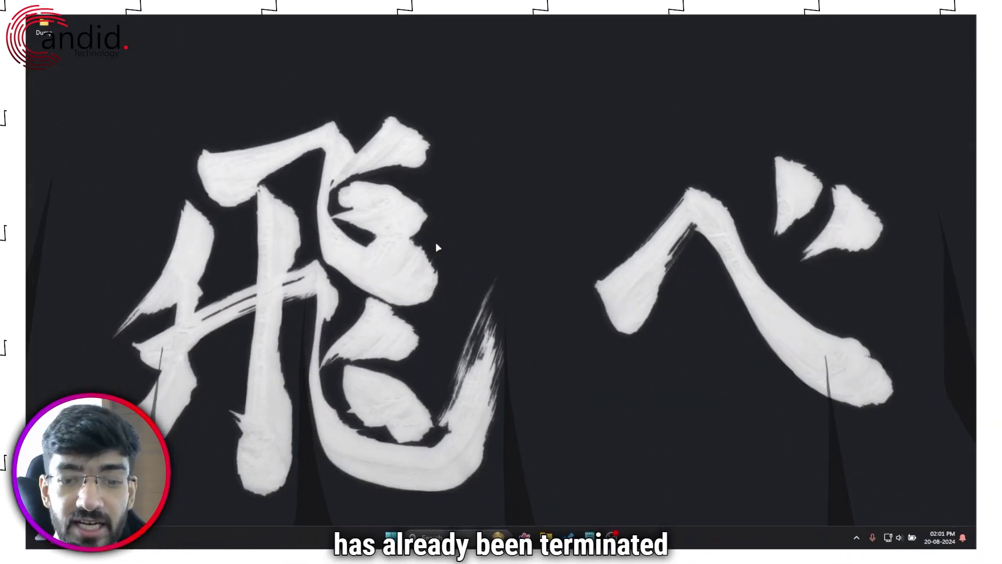
Step: Open Task Manager and filter the running processes by "epic game"
right_click(391, 537)
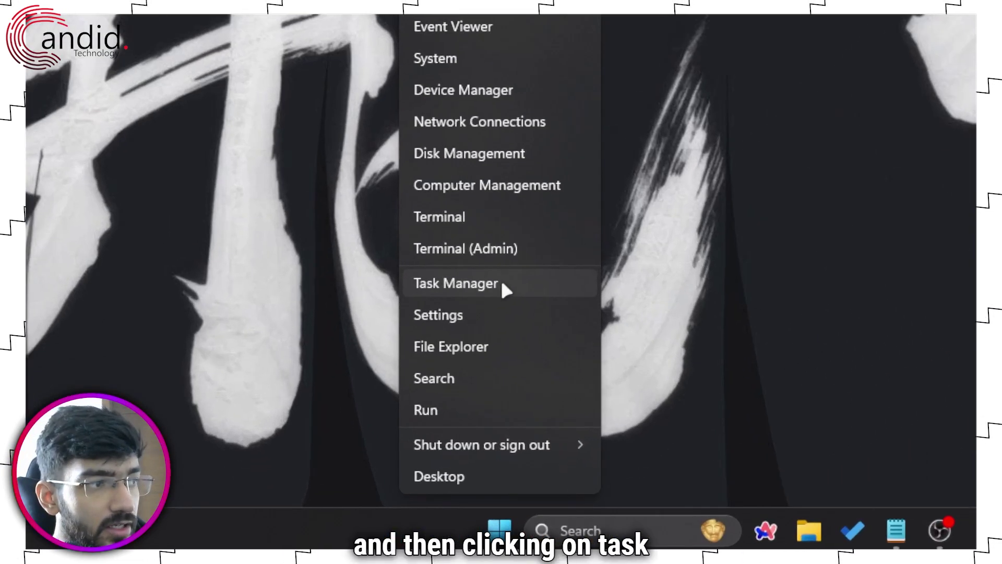
left_click(502, 285)
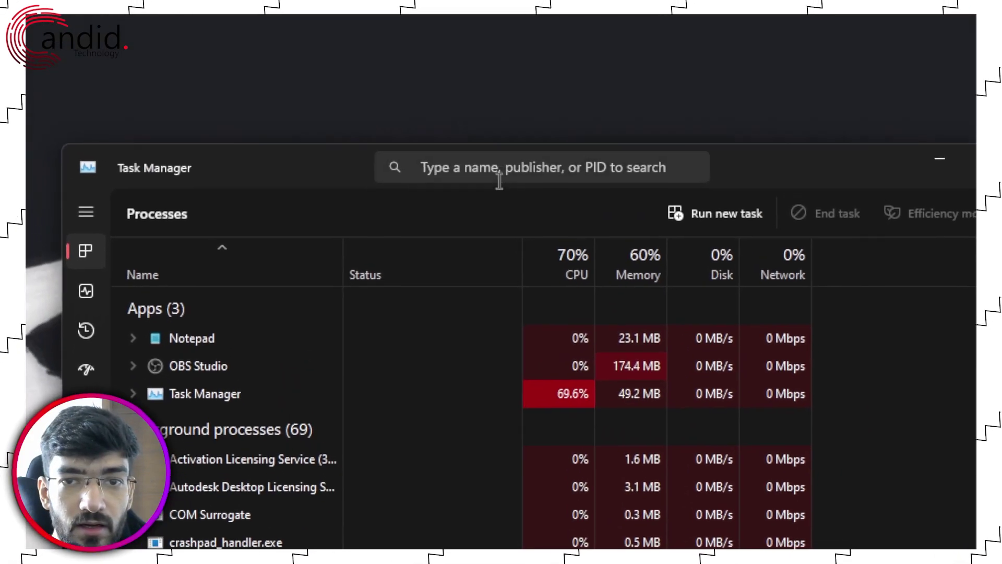
left_click(499, 181)
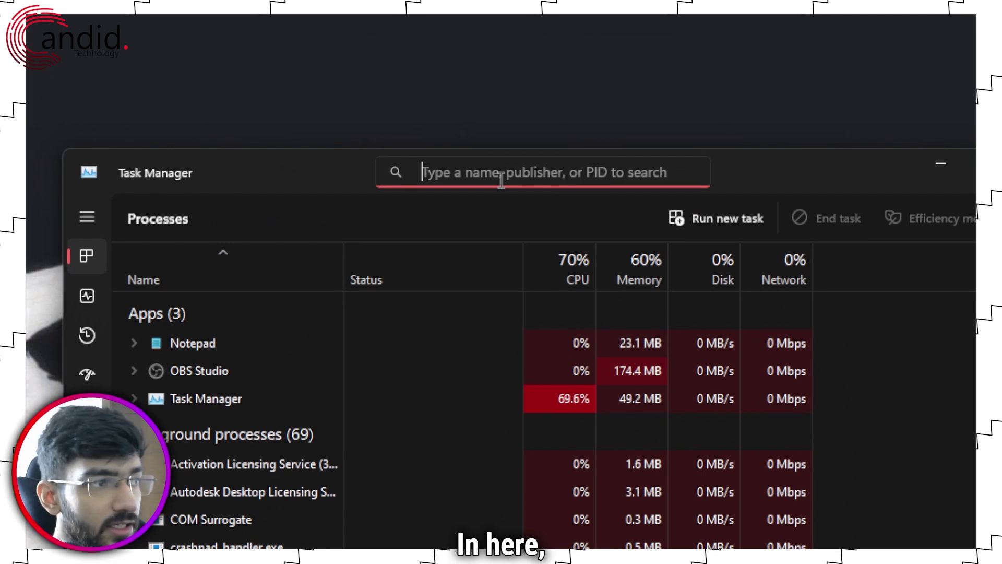
type("epic game")
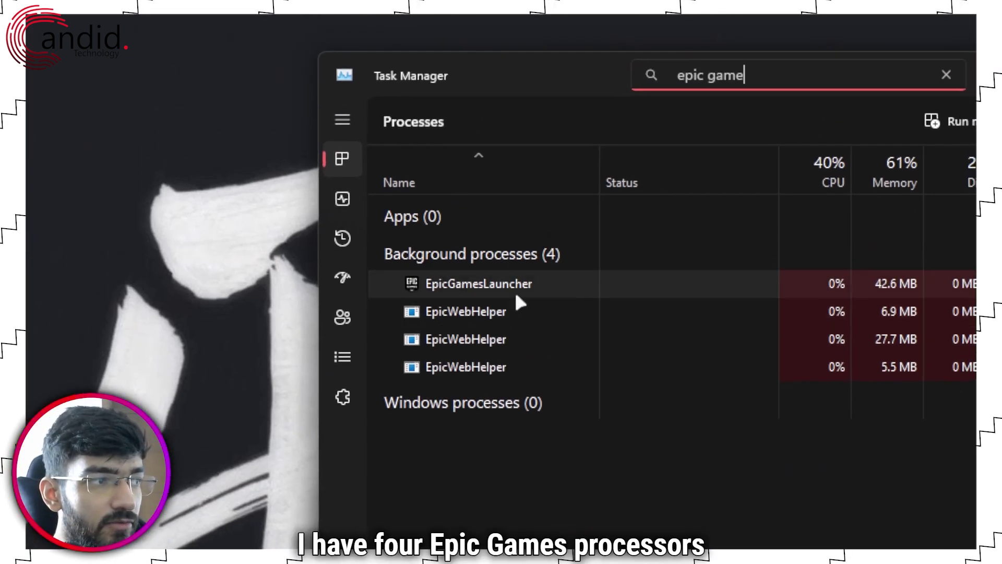
Step: End the EpicGamesLauncher background process
left_click(520, 294)
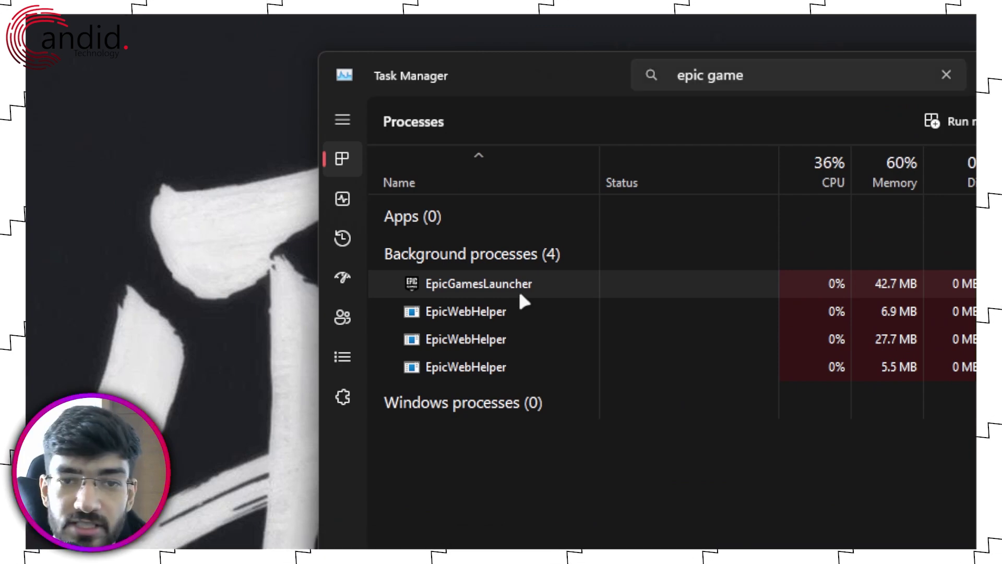
right_click(515, 281)
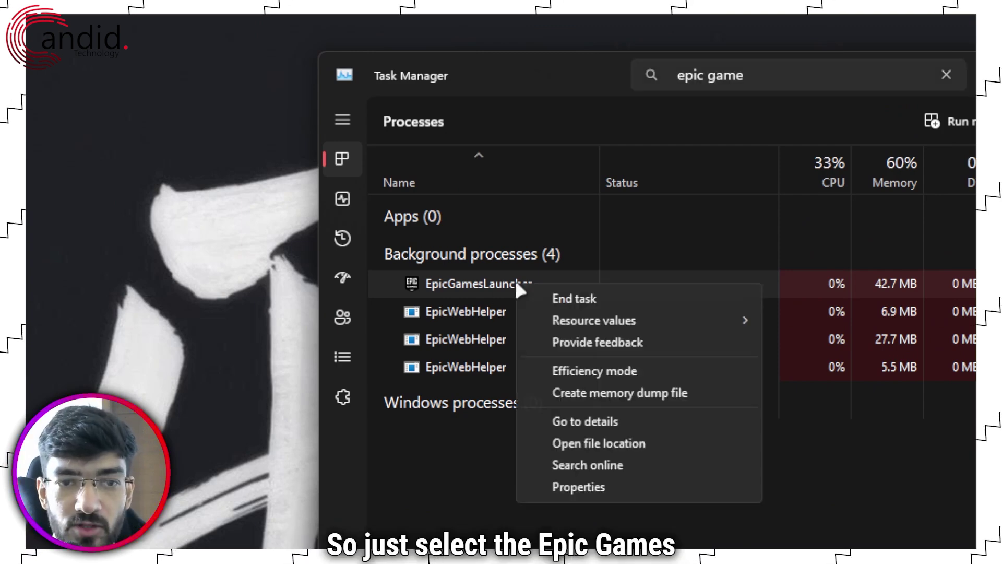
left_click(574, 299)
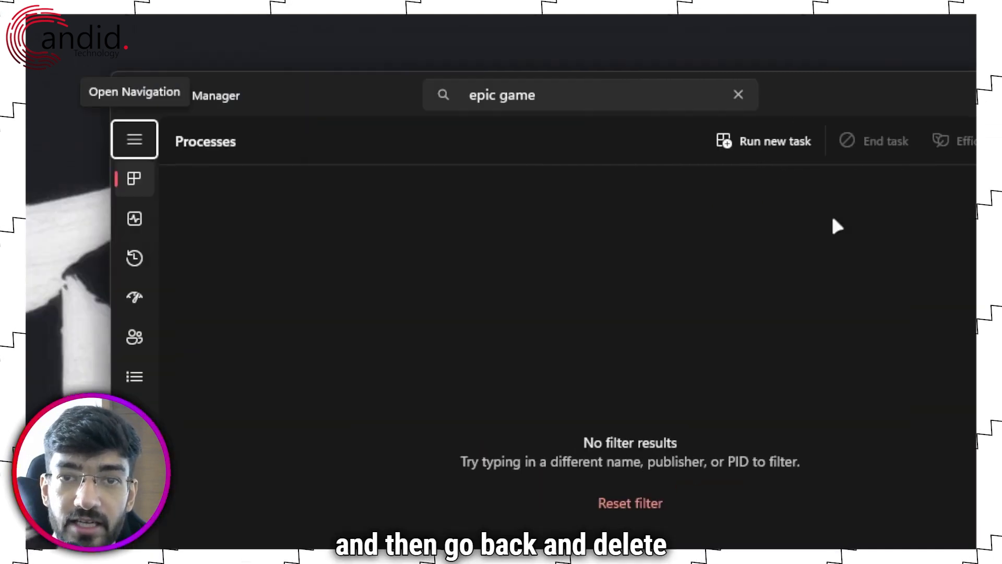
left_click(589, 163)
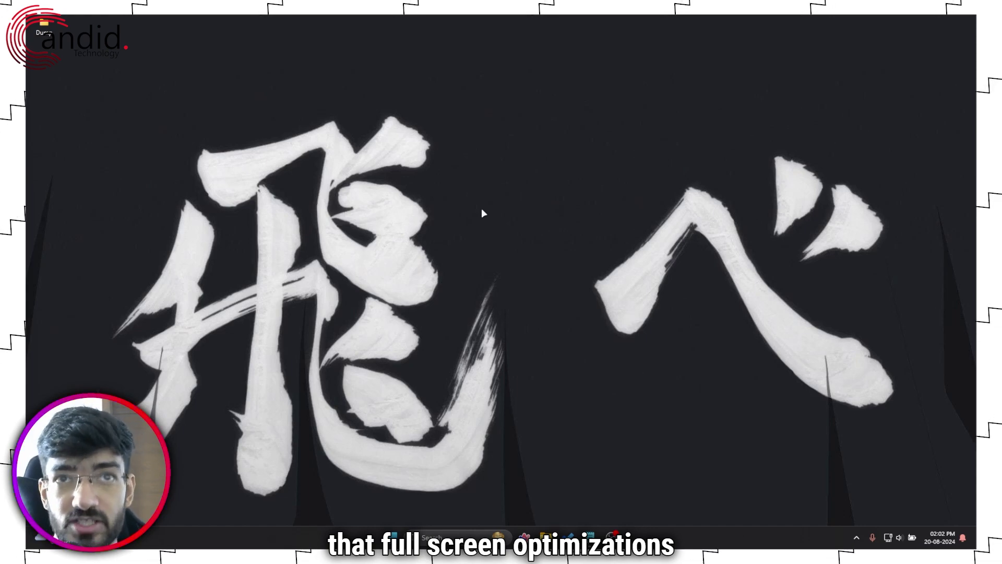
Step: Search Windows for Epic Games Launcher and open the app's file location
key("super")
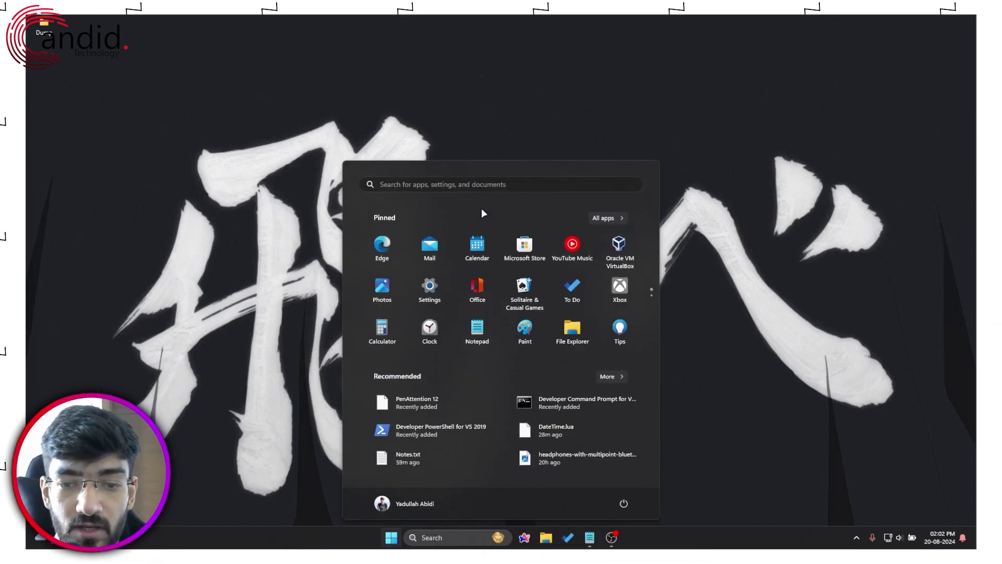
type("epci g")
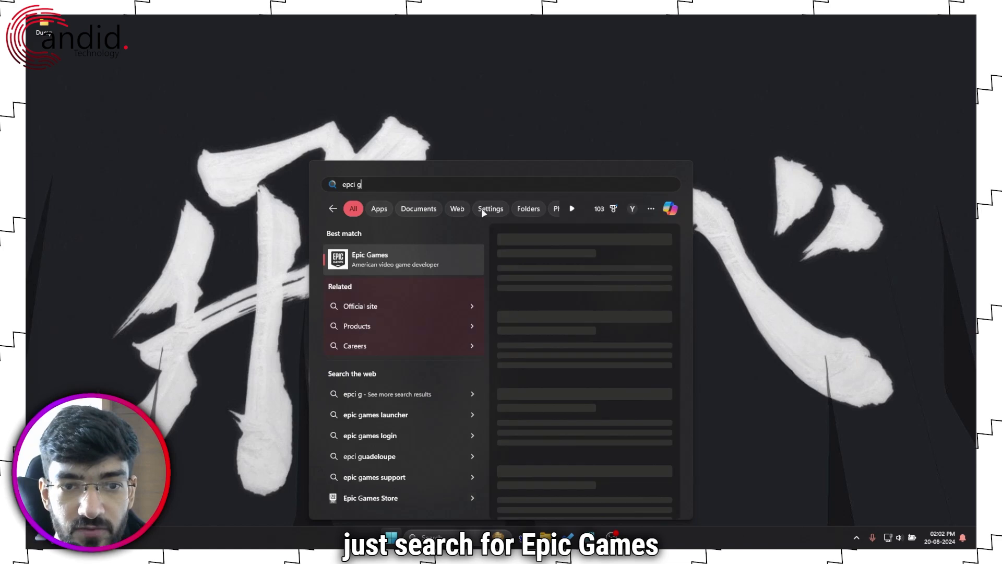
key("BackSpace")
key("BackSpace")
key("BackSpace")
key("BackSpace")
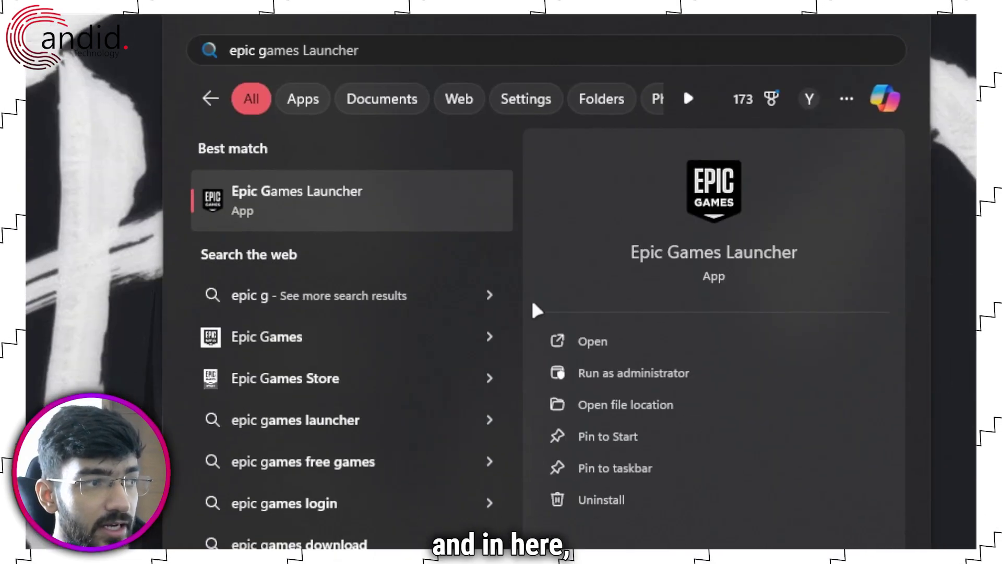
left_click(652, 407)
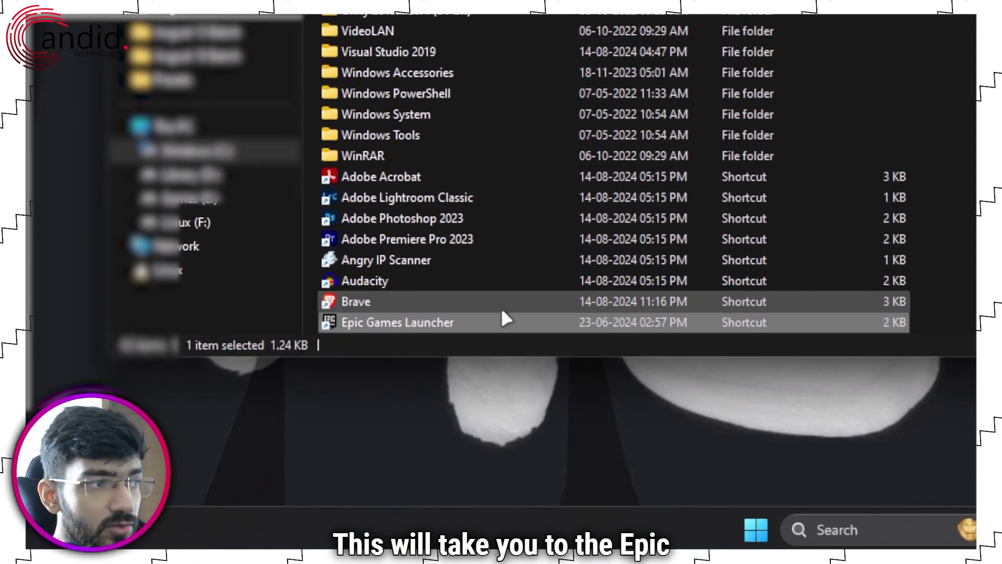
Step: Open the folder that the Epic Games Launcher shortcut points to
scroll(507, 310, "down", 1)
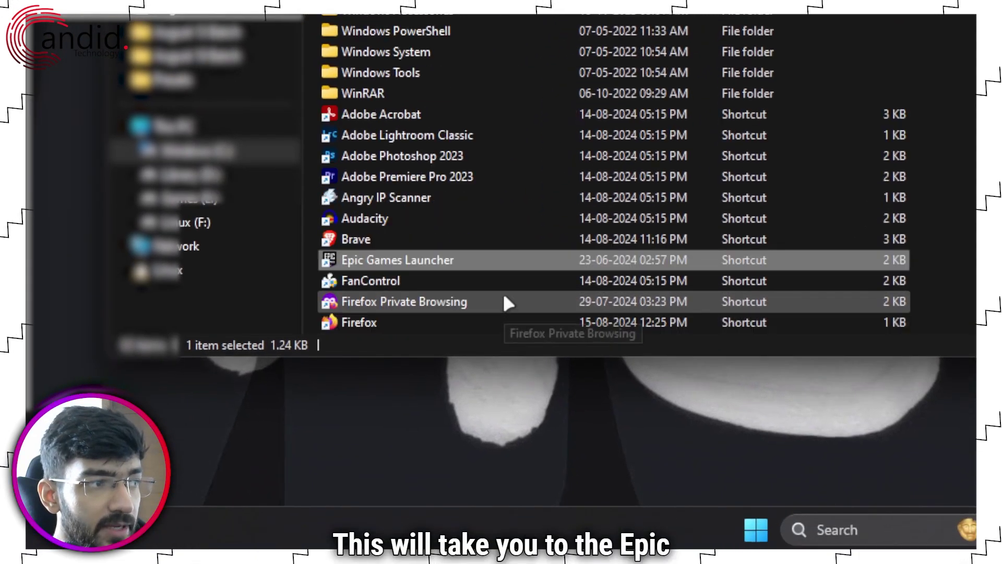
right_click(493, 248)
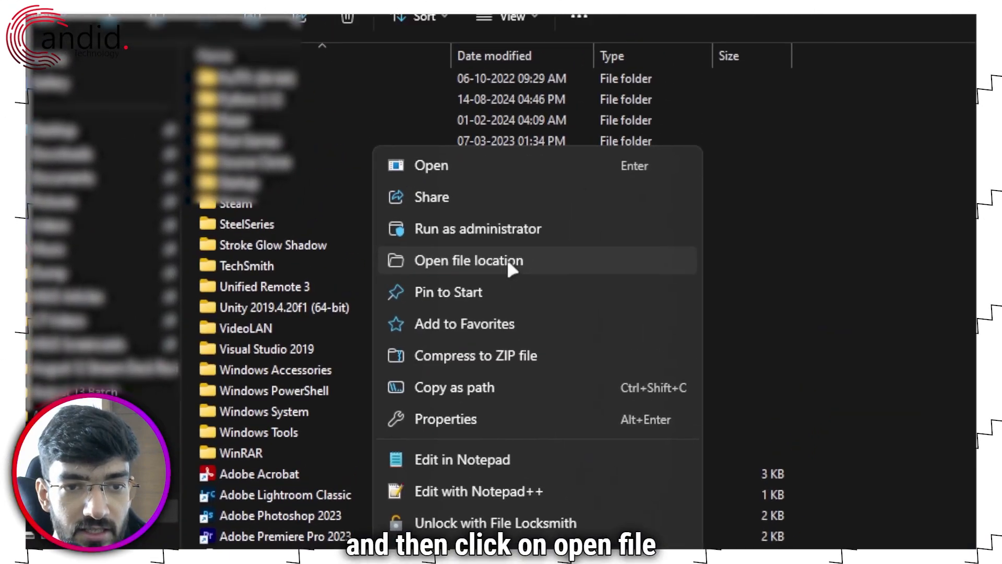
left_click(504, 261)
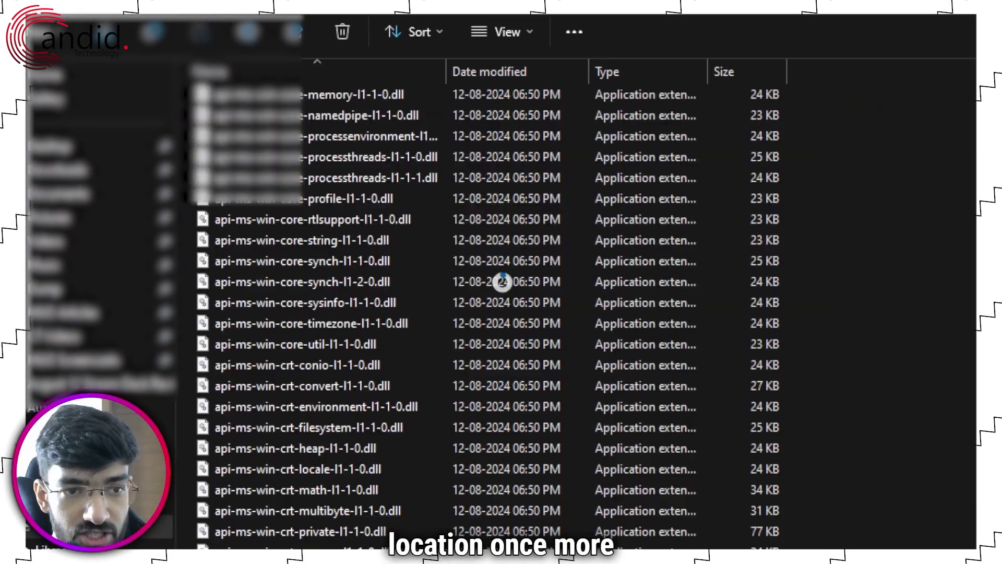
Step: Disable fullscreen optimizations in the compatibility properties of EpicGamesLauncher.exe
scroll(481, 321, "down", 5)
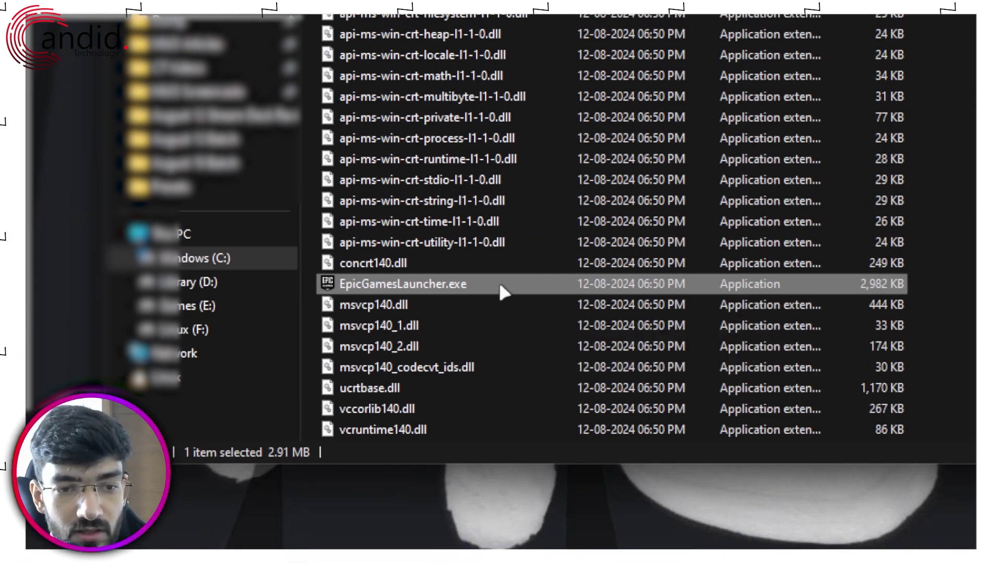
right_click(500, 286)
left_click(626, 89)
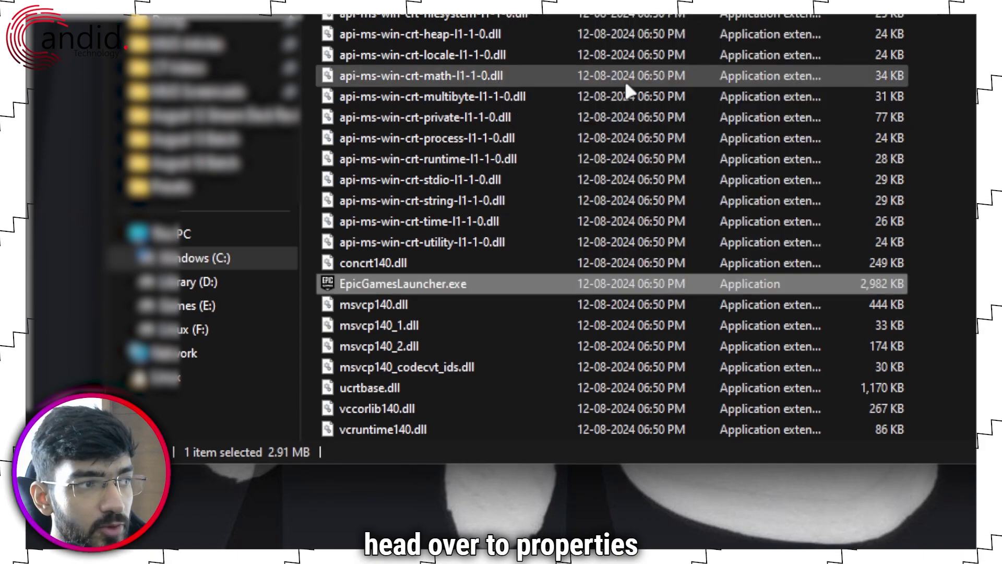
left_click(669, 112)
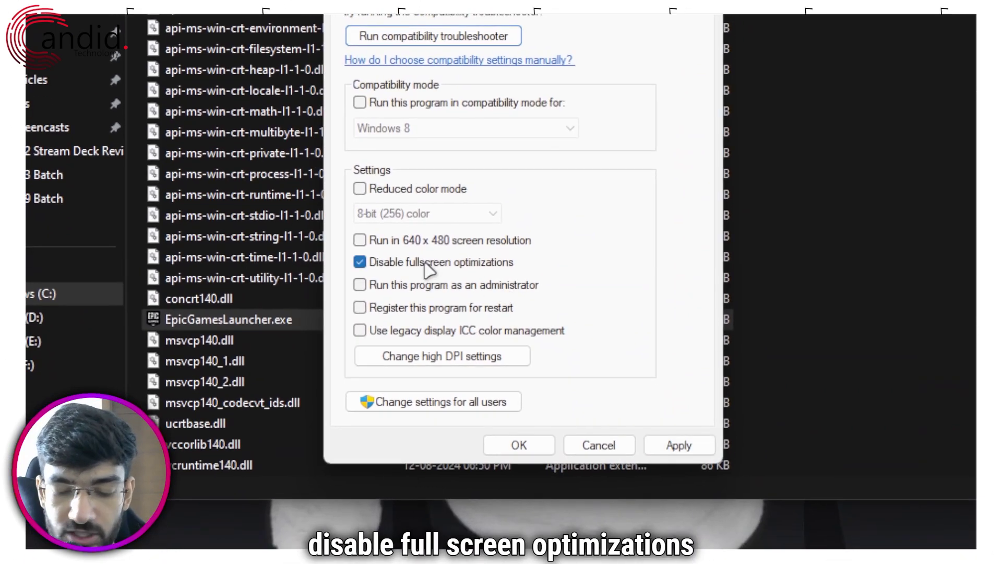
left_click(427, 293)
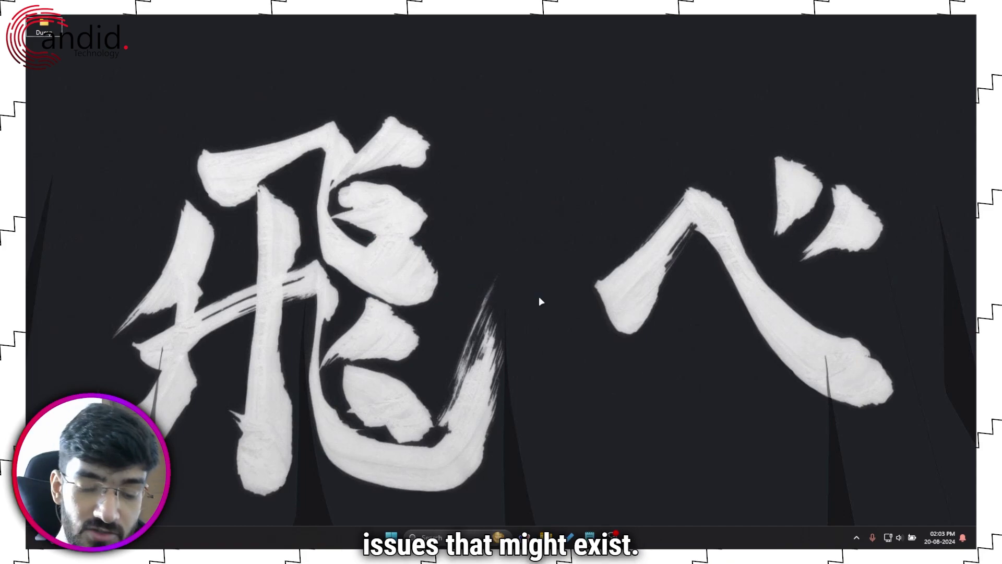
Step: Search Windows for Control Panel and open its Programs and Features page
key("super")
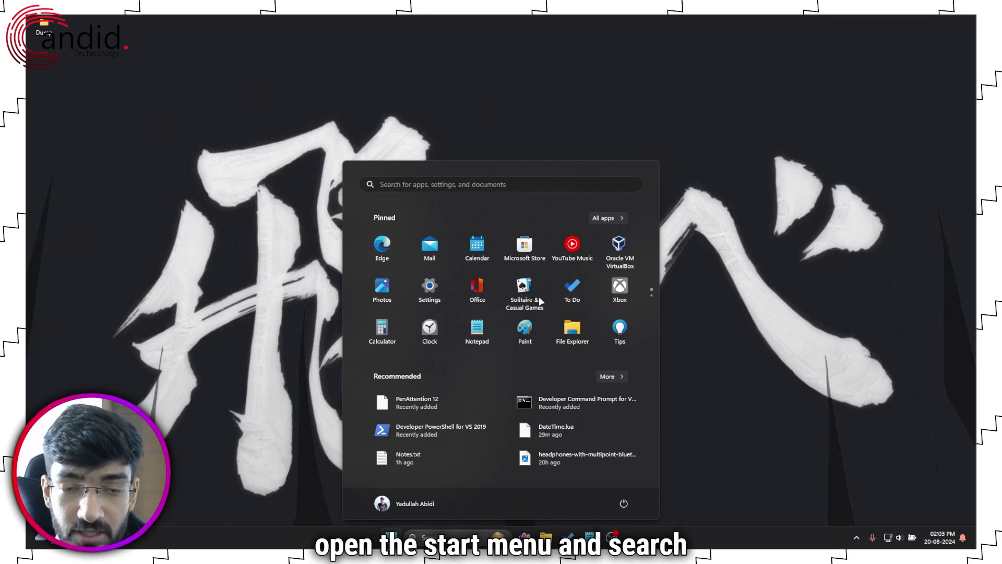
type("control panel")
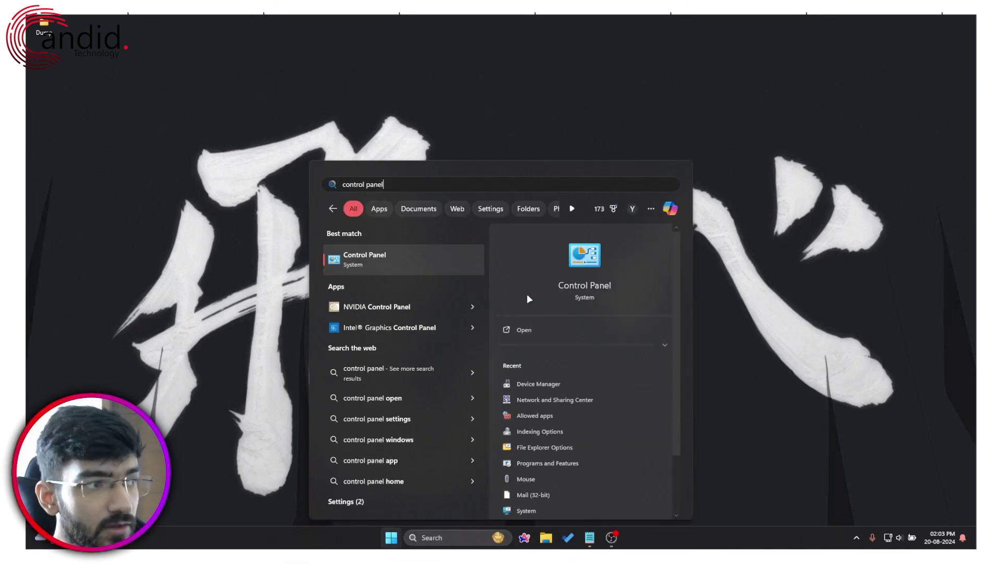
left_click(417, 267)
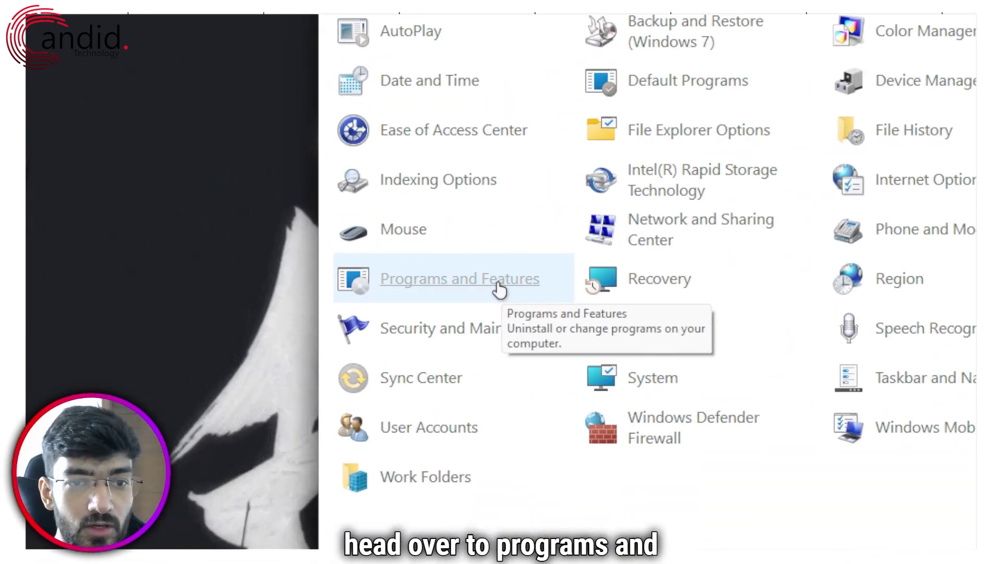
left_click(499, 289)
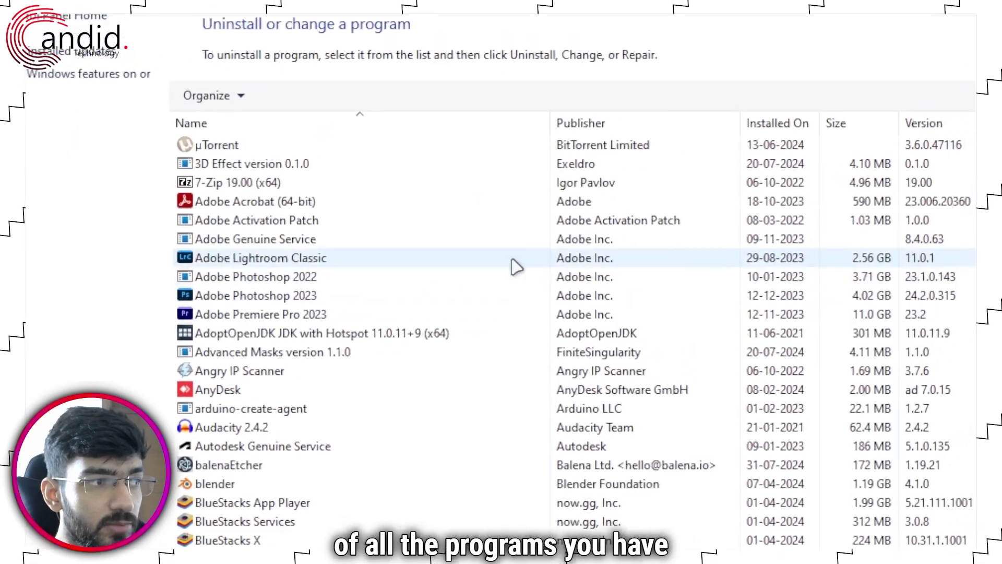
Step: Find Epic Games Launcher in the list of installed programs and select it
scroll(353, 297, "down", 7)
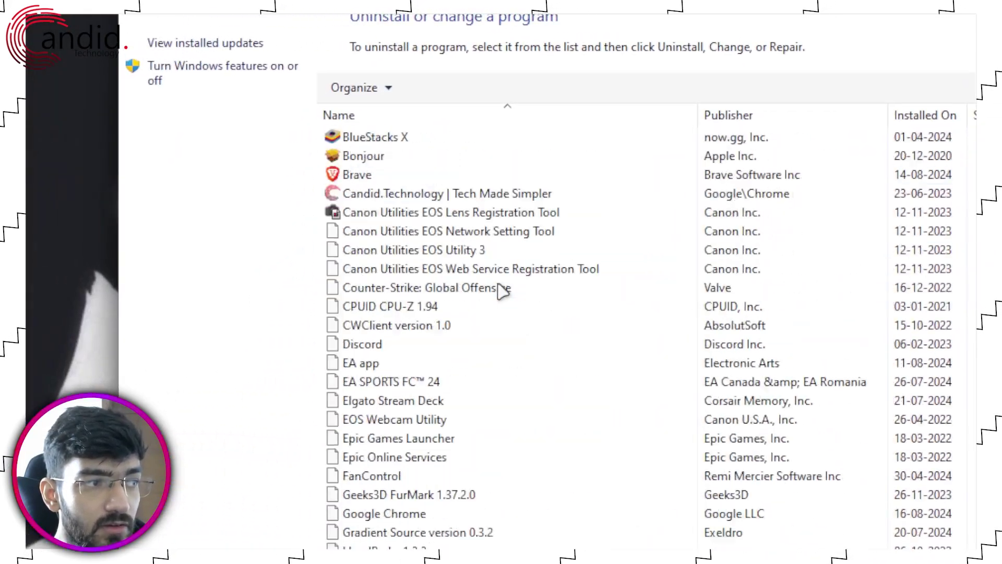
scroll(503, 290, "down", 1)
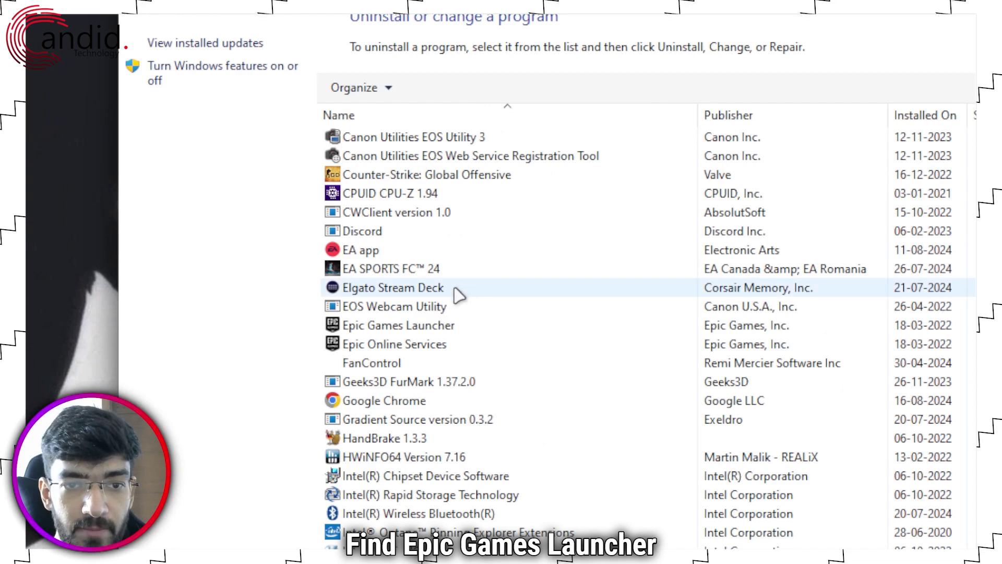
left_click(459, 328)
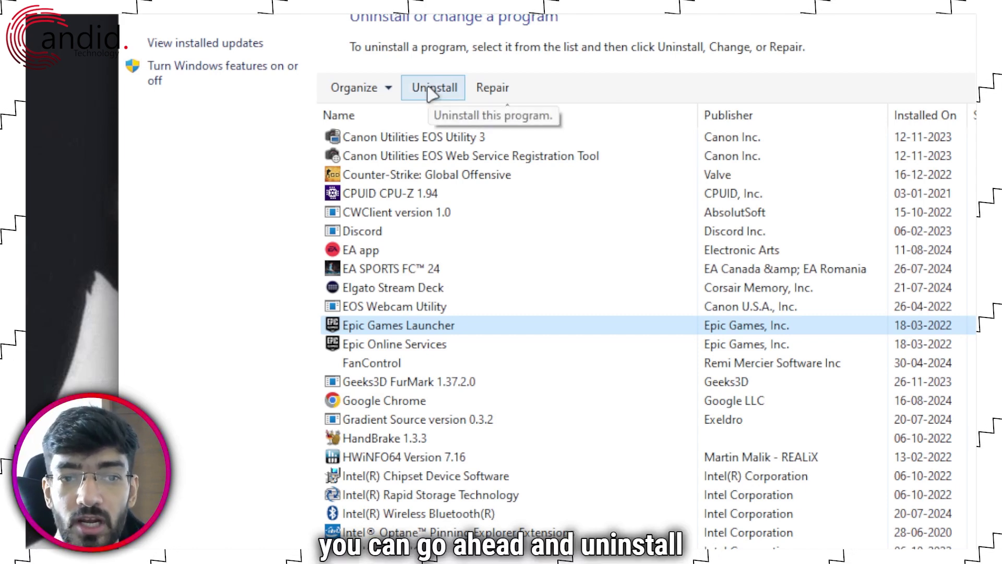
left_click(423, 349)
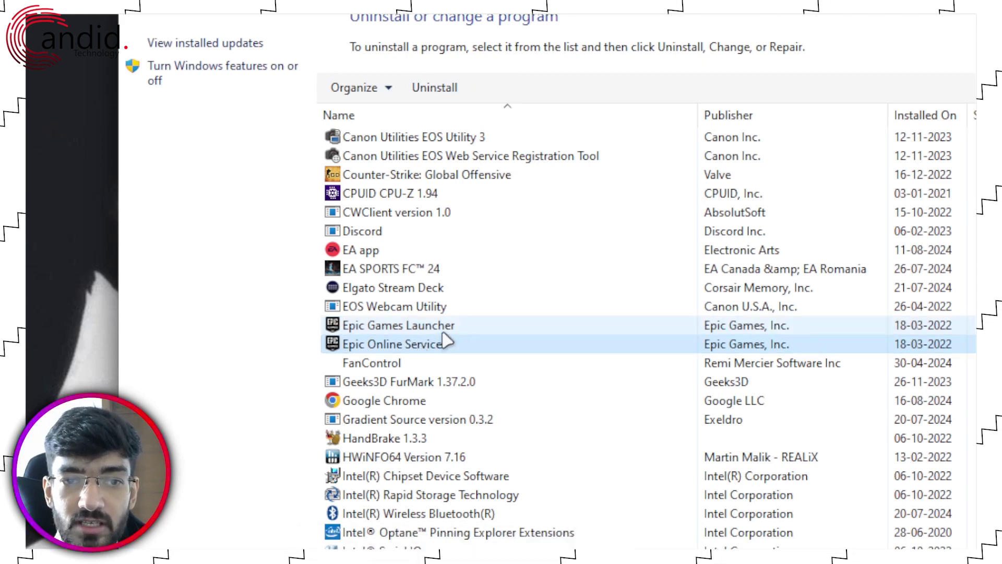
left_click(443, 334)
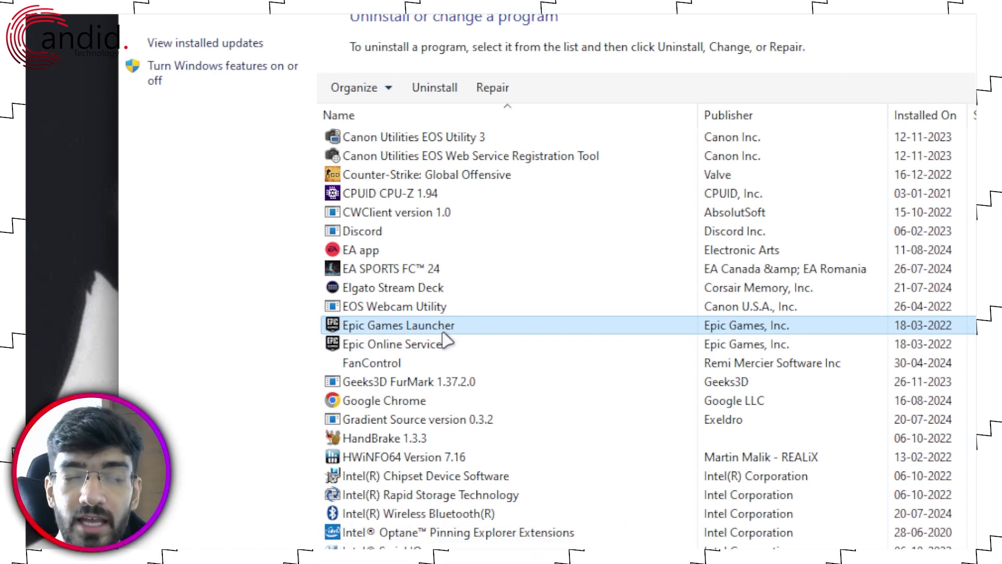